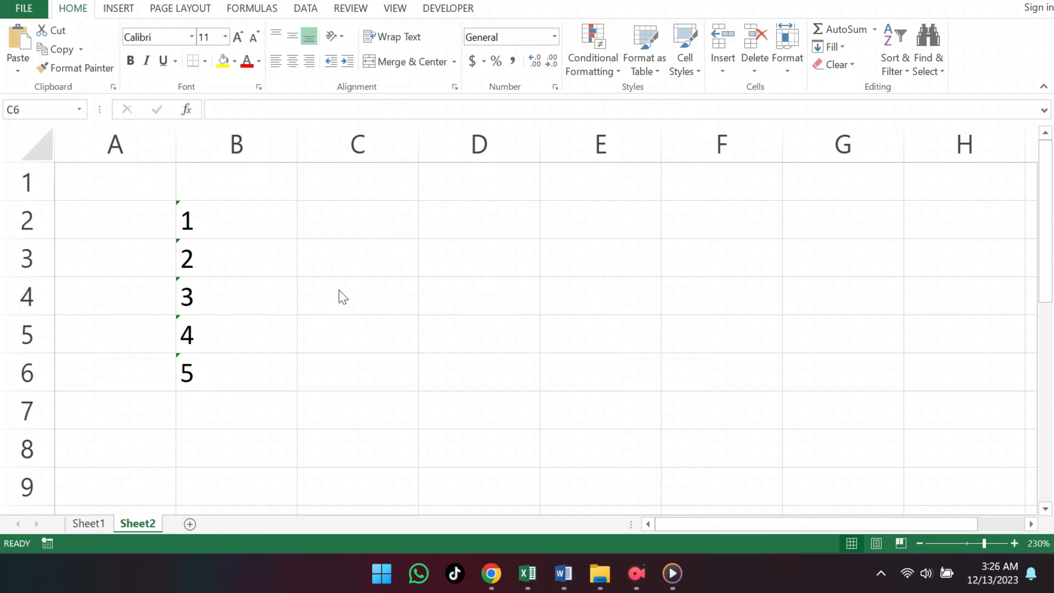
# - Convert the number stored as text in B2 to a real number with Convert to Number
pyautogui.click(254, 221)
pyautogui.click(254, 220)
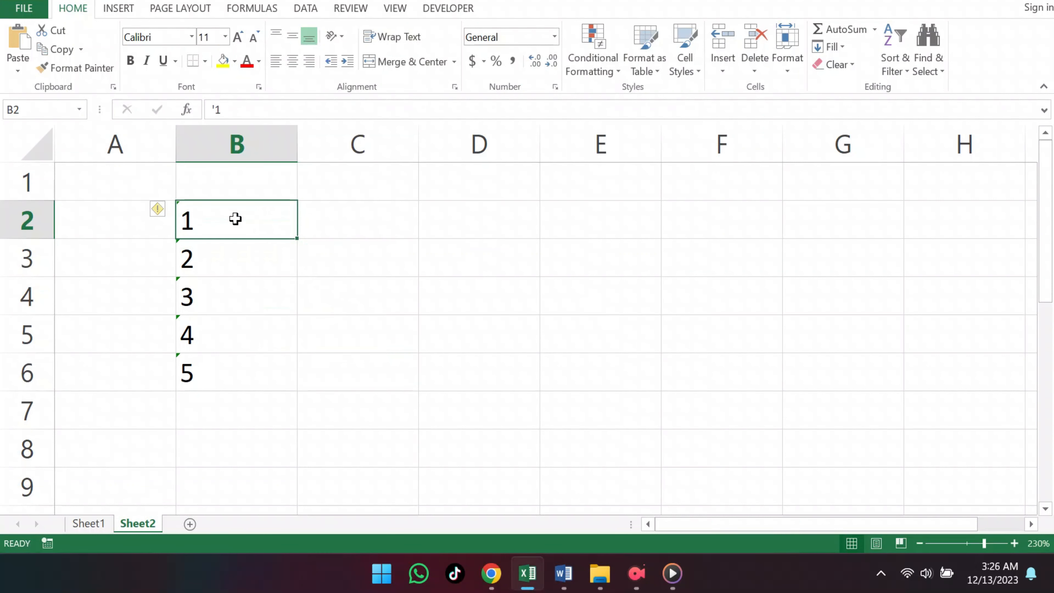
pyautogui.click(159, 212)
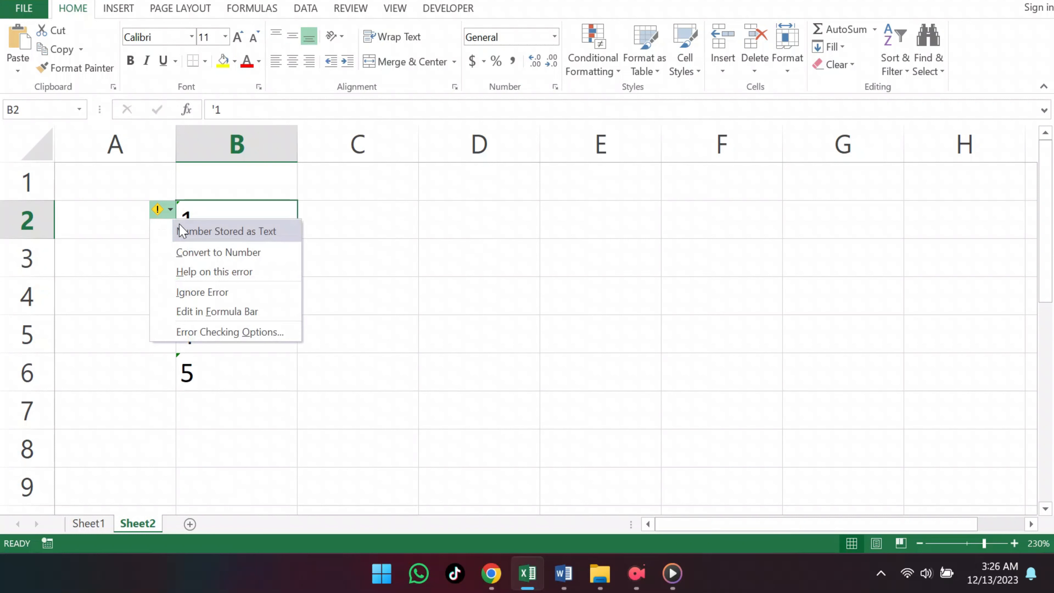
pyautogui.click(211, 256)
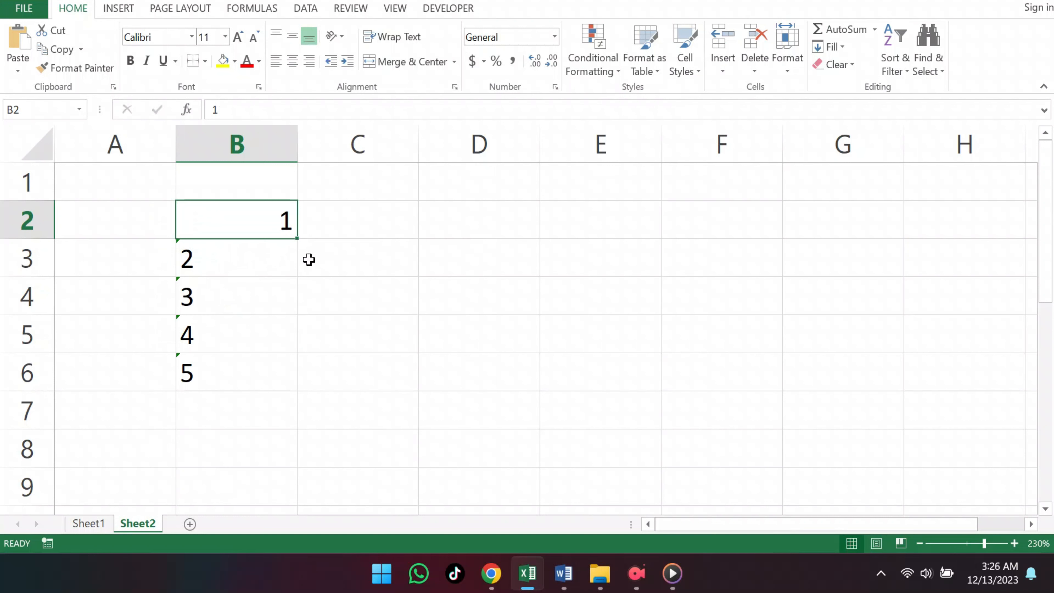
# - Select B3:B6 and convert their text-stored numbers to real numbers with Convert to Number
pyautogui.click(283, 260)
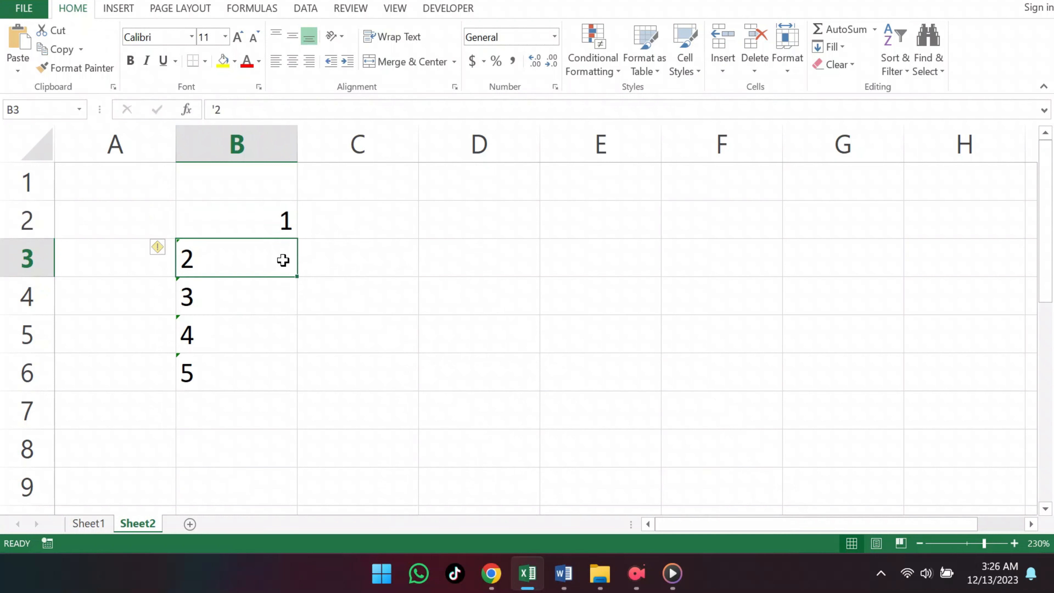
pyautogui.moveTo(283, 260); pyautogui.dragTo(266, 356)
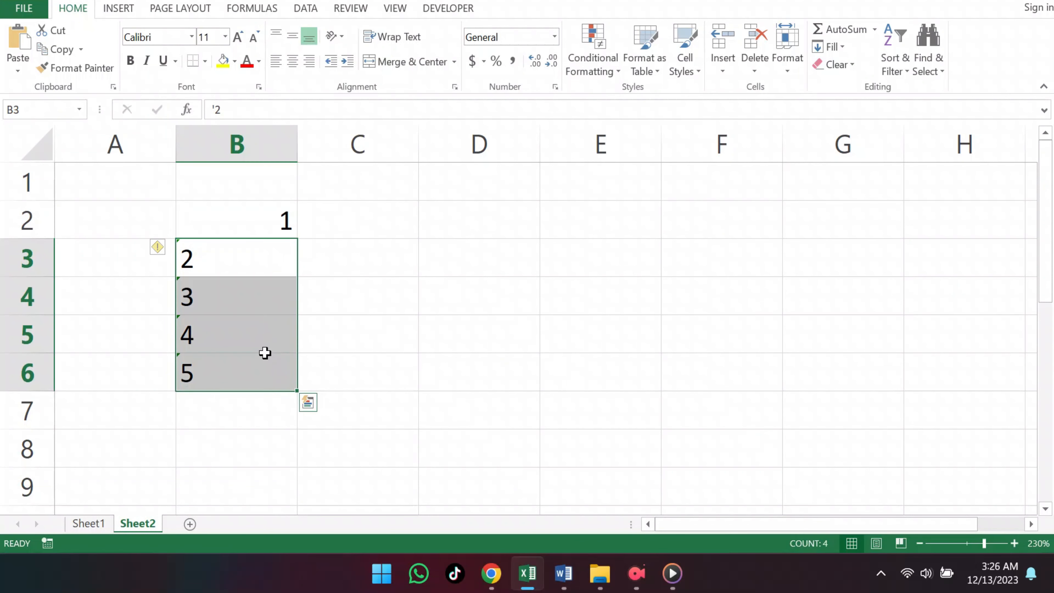
pyautogui.click(160, 249)
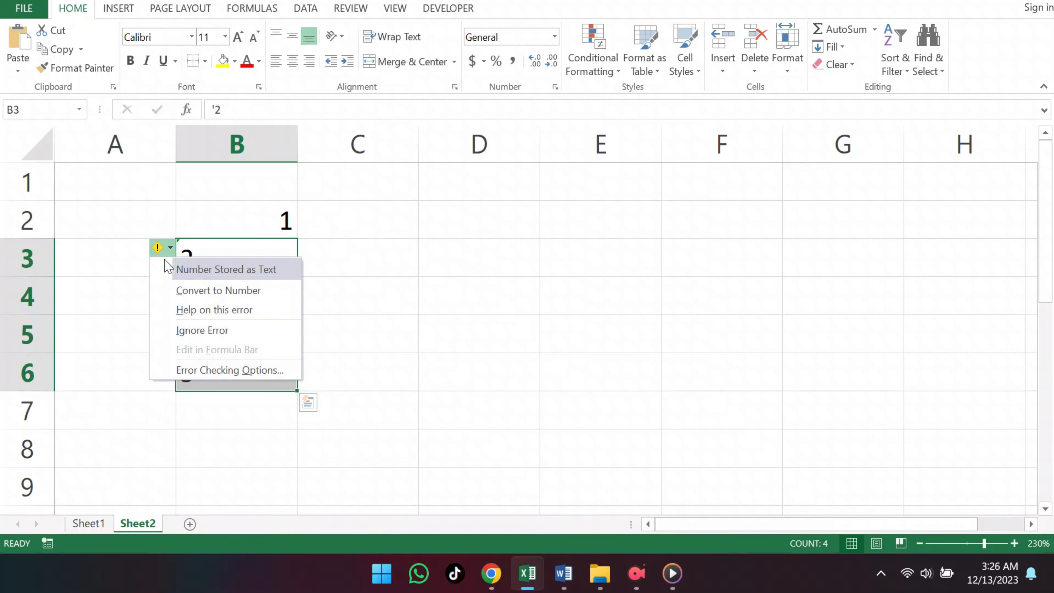
pyautogui.click(199, 290)
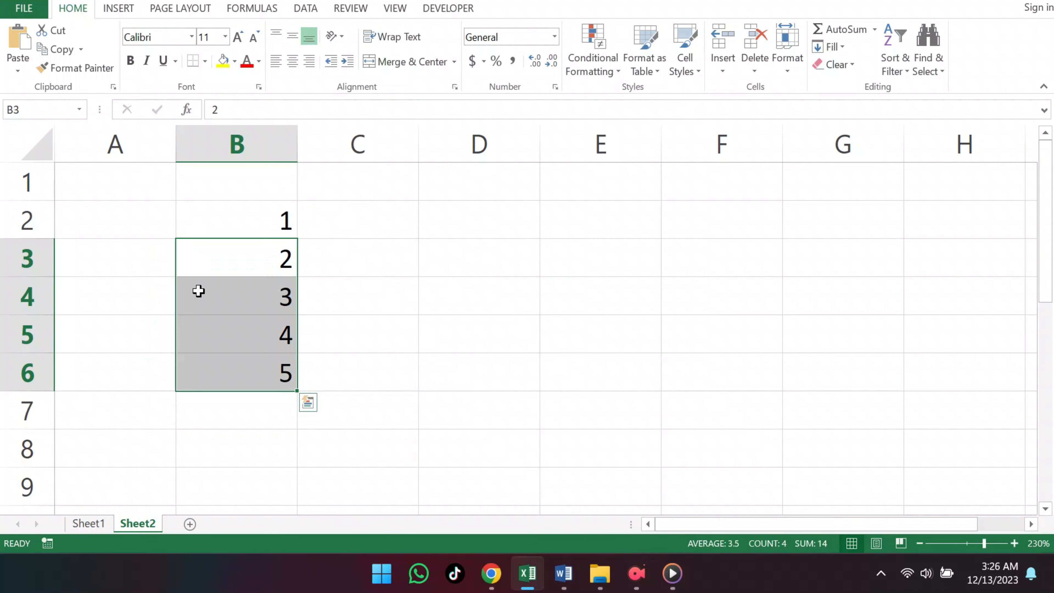
# - Enter 1 in cell D2 and copy that cell
pyautogui.click(400, 308)
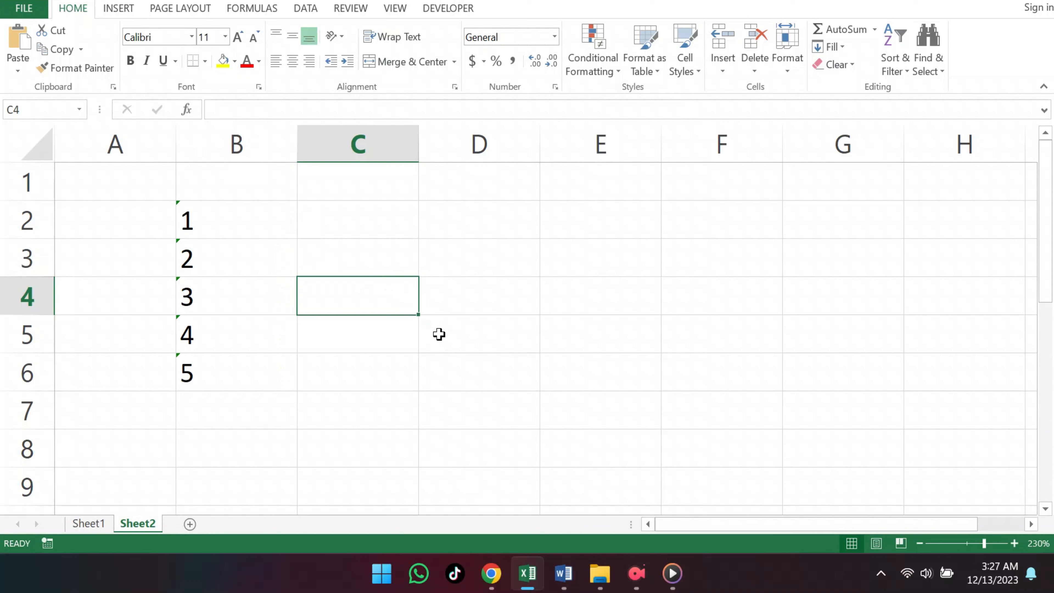
pyautogui.click(459, 226)
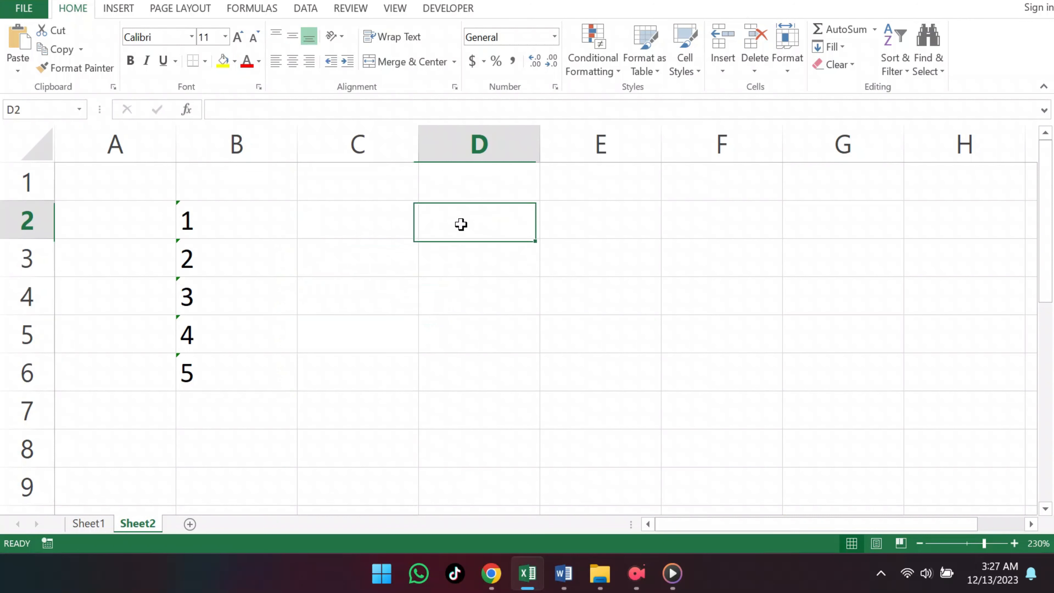
pyautogui.write('1')
pyautogui.press('Return')
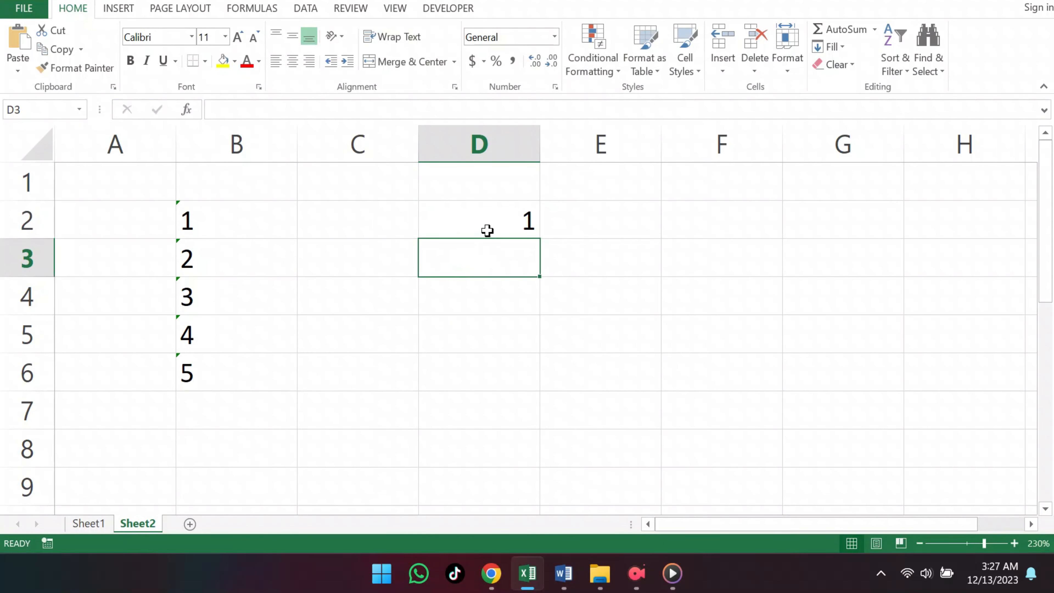
pyautogui.click(488, 221)
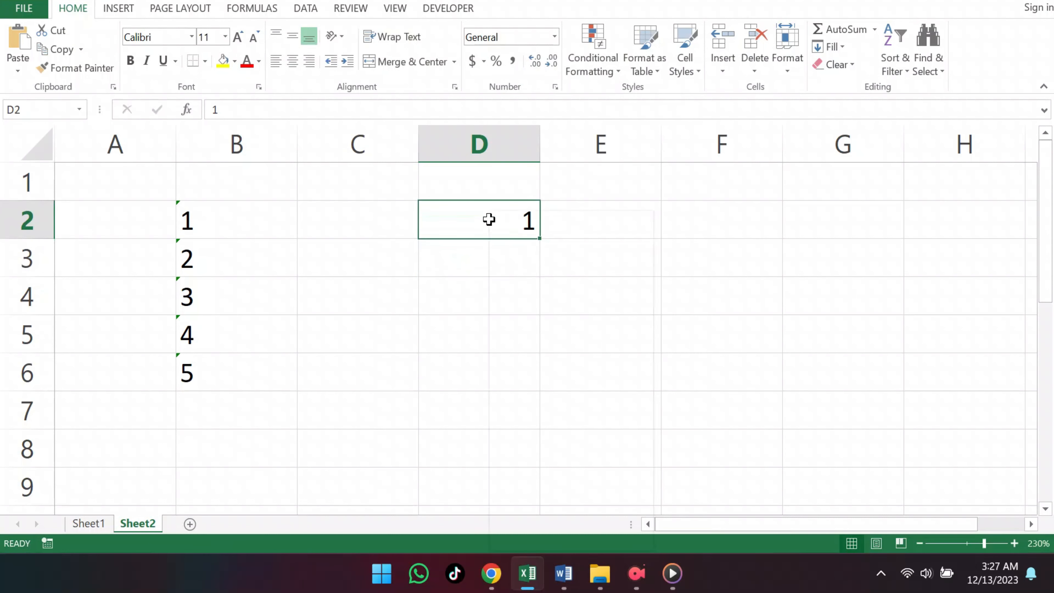
pyautogui.rightClick(490, 221)
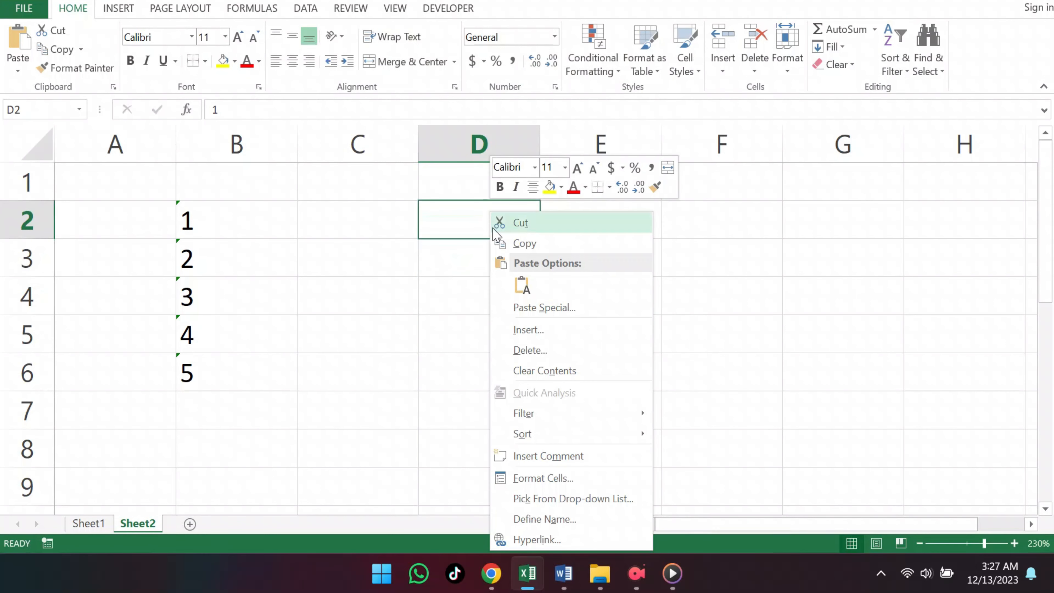
pyautogui.click(516, 243)
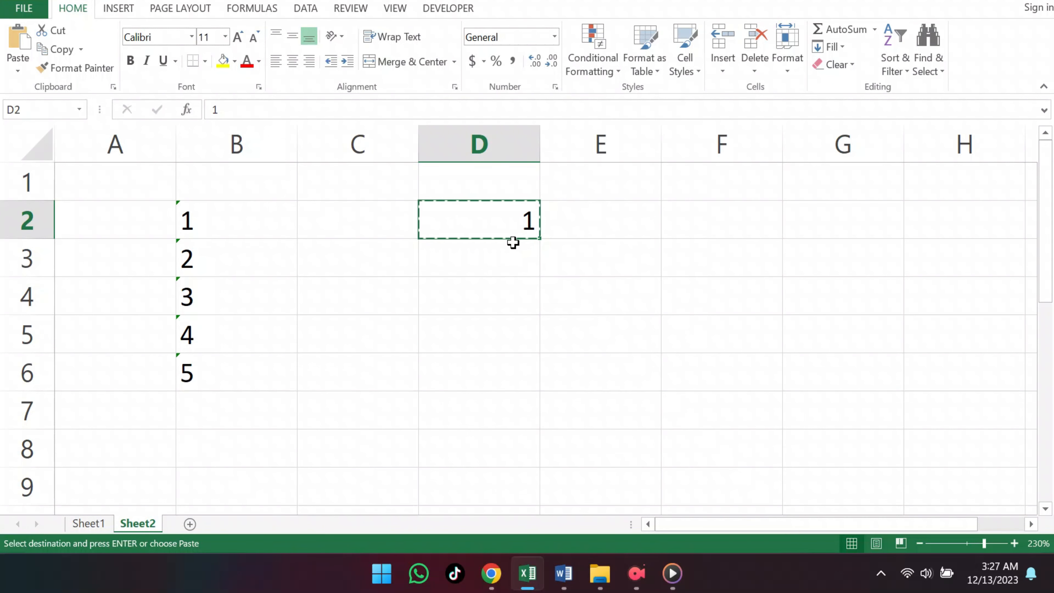
# - Paste Special the copied 1 onto B2 using the Multiply operation
pyautogui.click(262, 224)
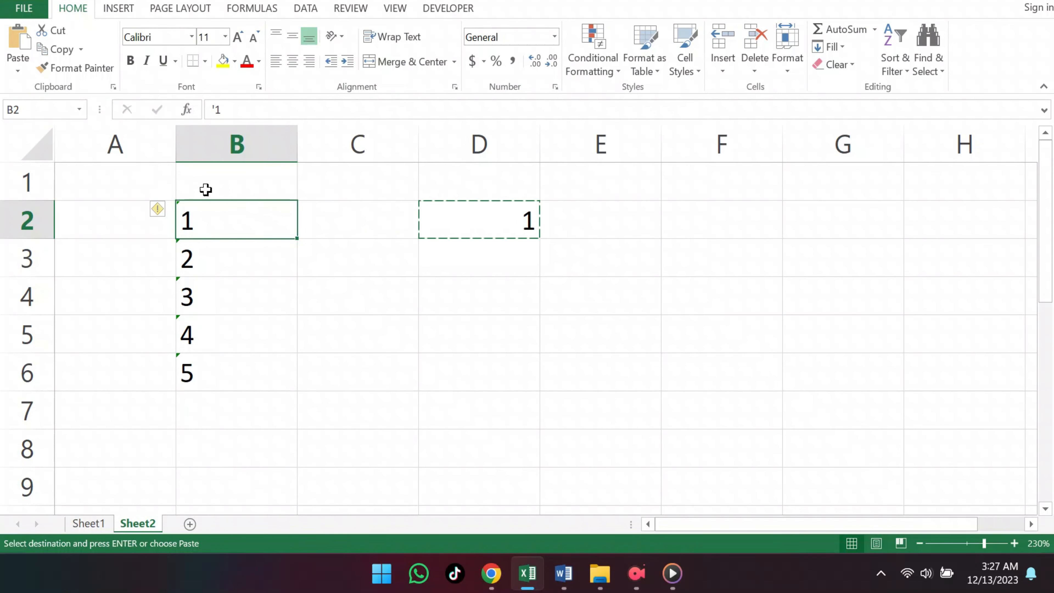
pyautogui.click(17, 64)
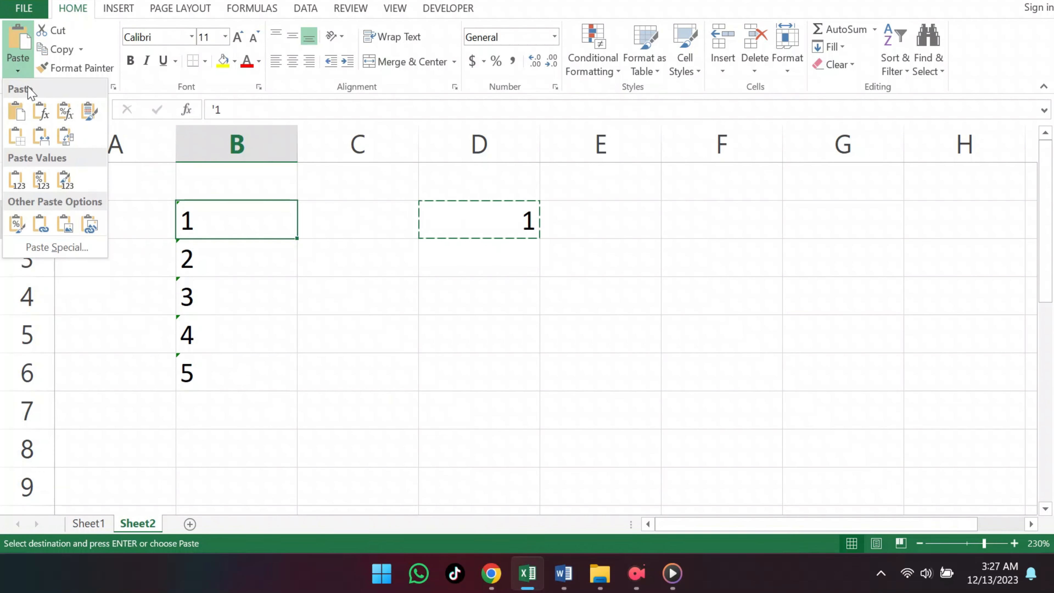
pyautogui.click(57, 248)
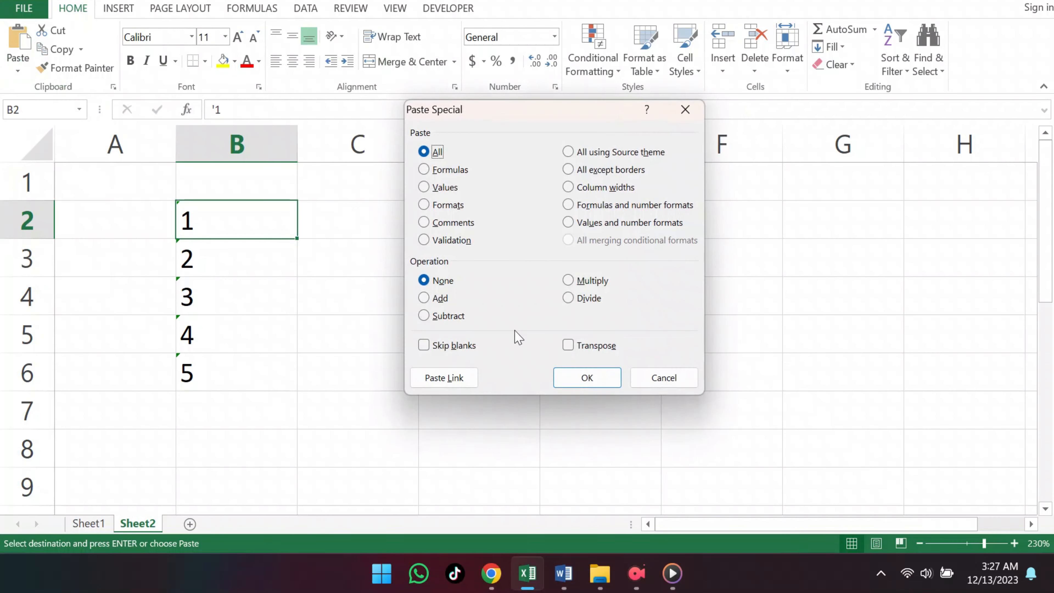
pyautogui.click(572, 282)
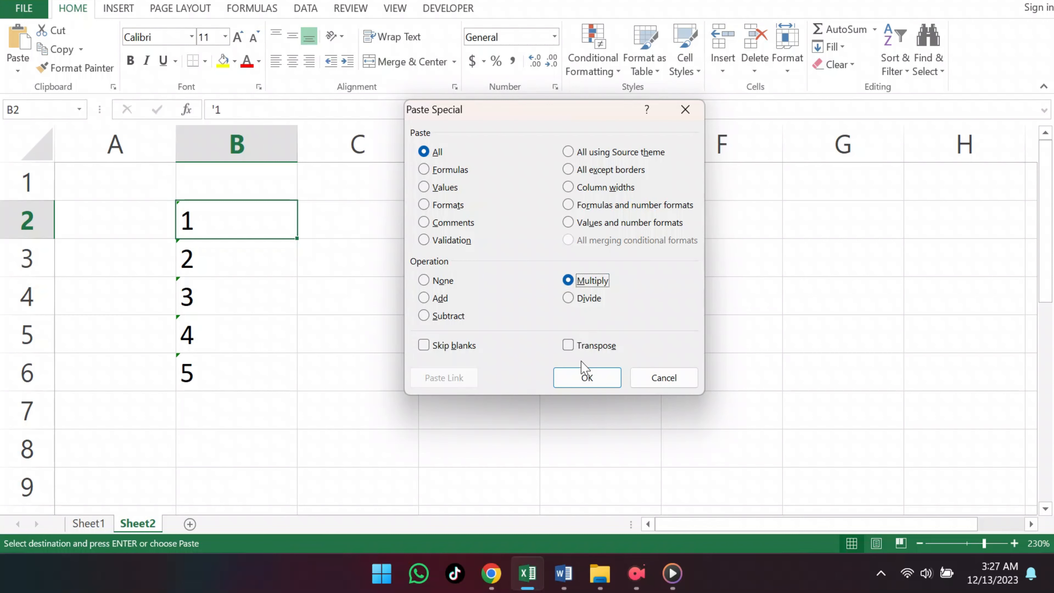
pyautogui.click(587, 376)
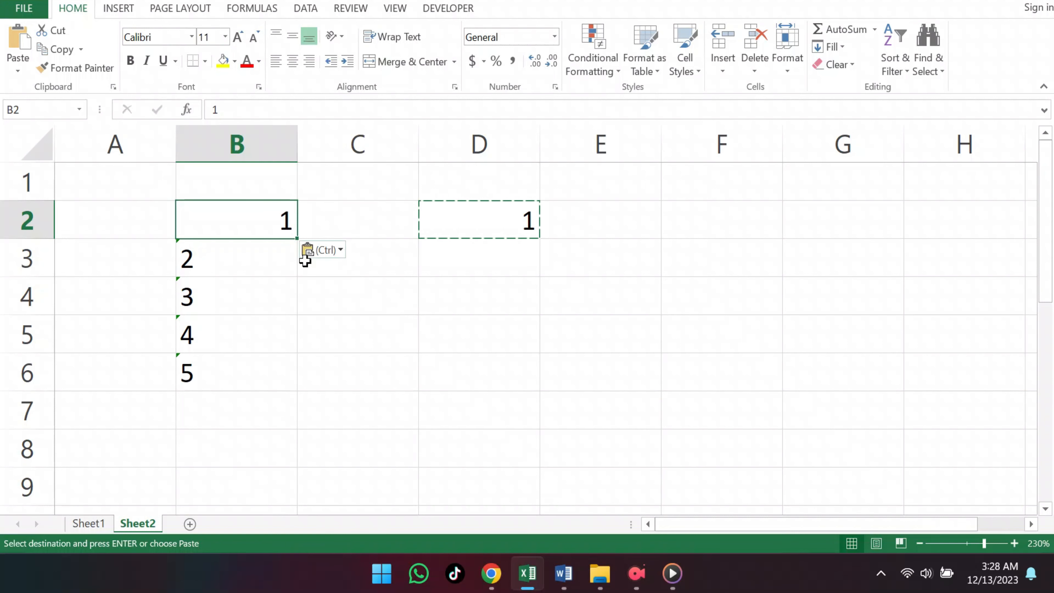
# - Select B3:B6 and Paste Special the copied 1 onto them with Multiply
pyautogui.moveTo(271, 266); pyautogui.dragTo(246, 364)
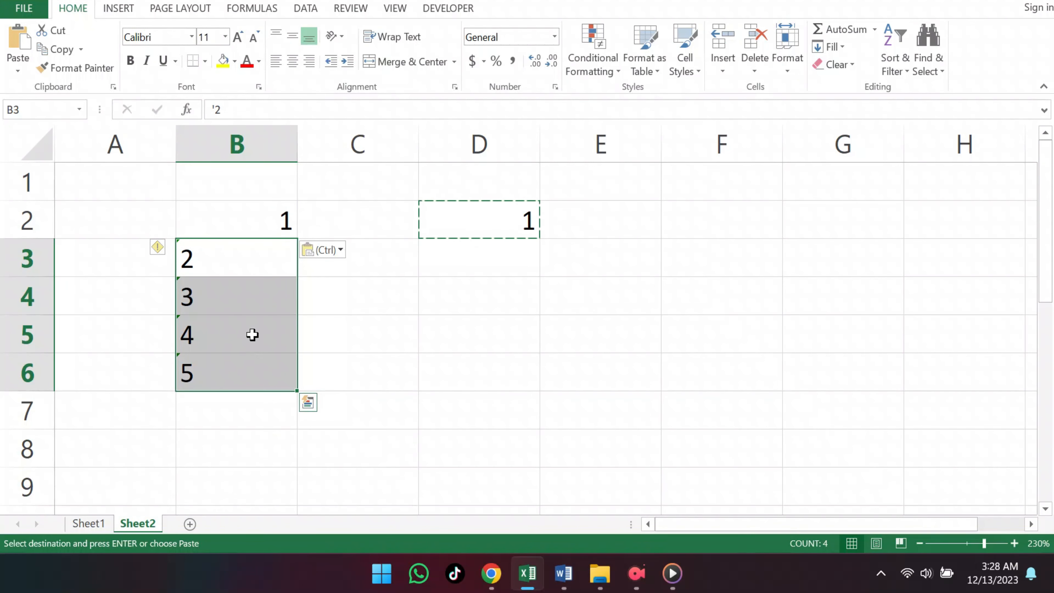
pyautogui.click(20, 64)
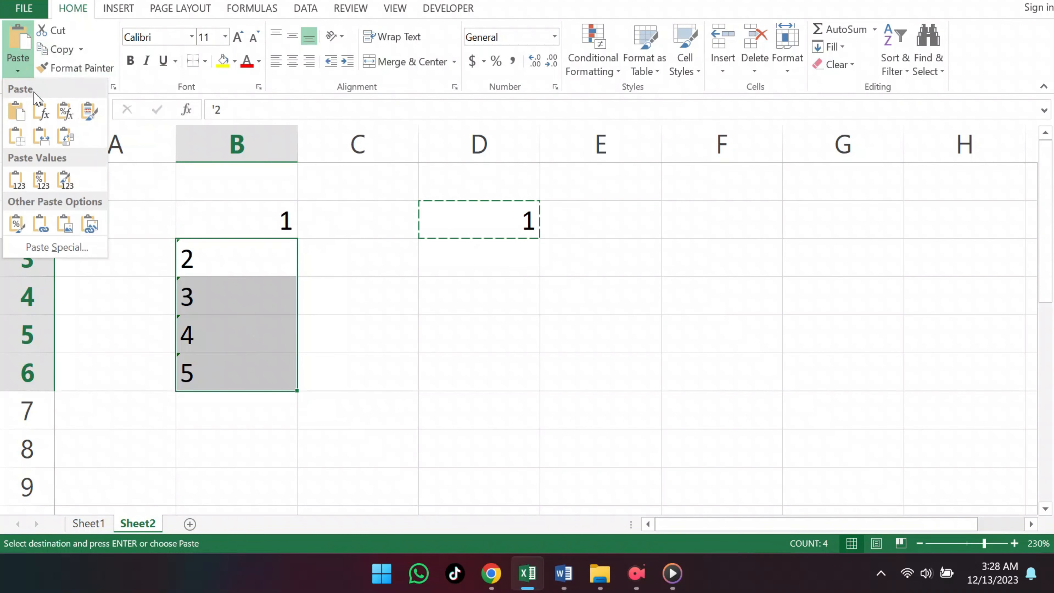
pyautogui.click(52, 249)
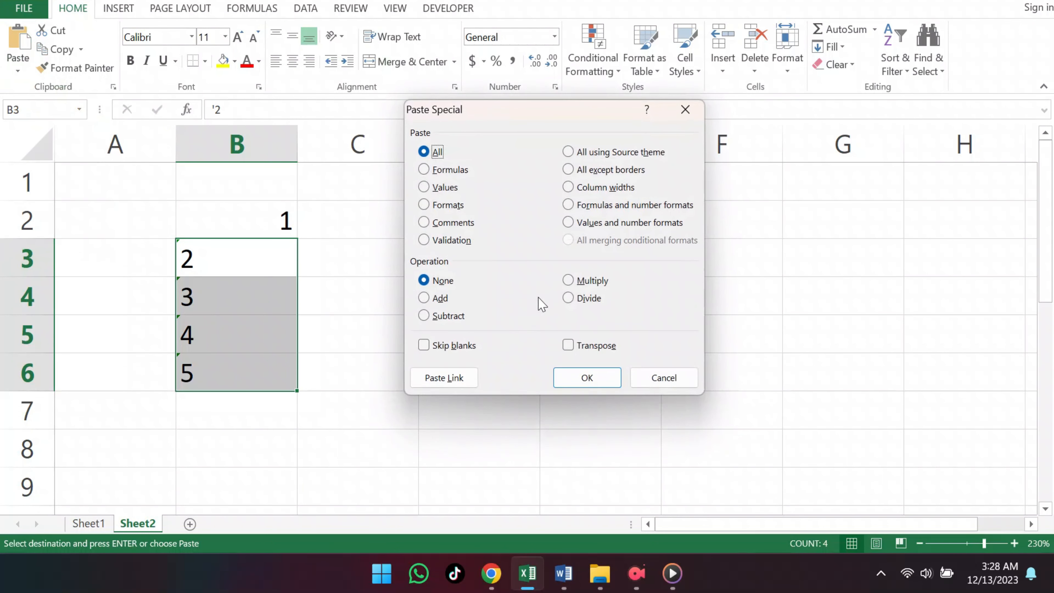
pyautogui.click(574, 289)
pyautogui.click(583, 376)
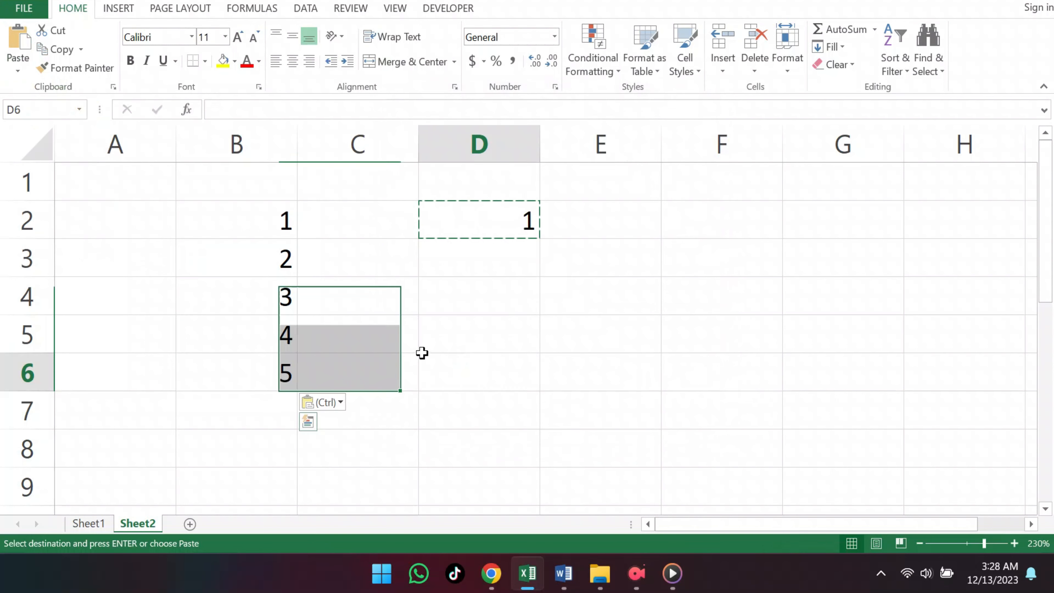
pyautogui.click(422, 356)
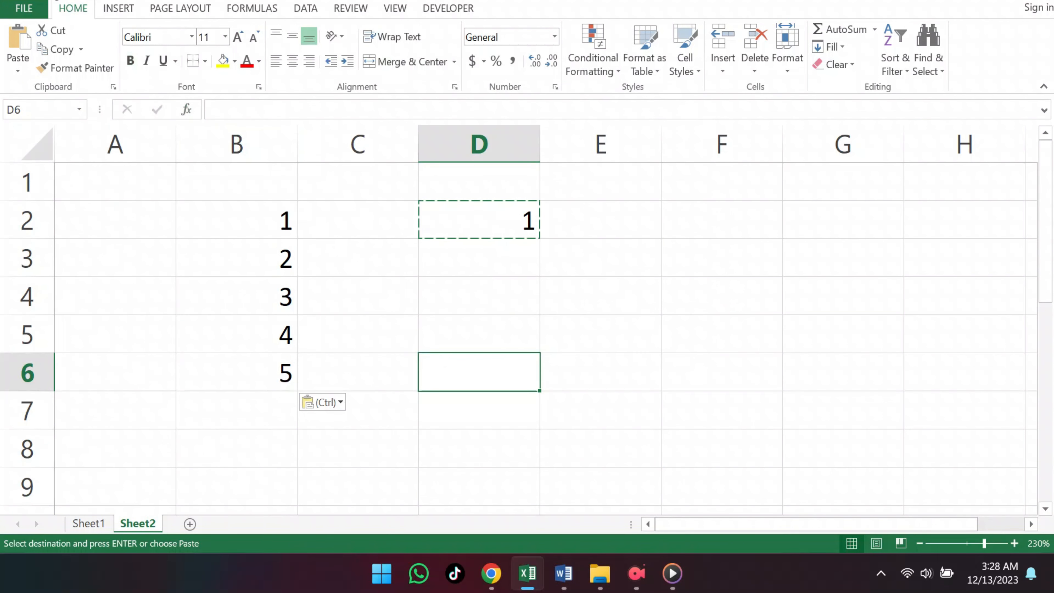
# - Undo the two Multiply paste operations on column B
pyautogui.hotkey('ctrl', 'z')
pyautogui.hotkey('ctrl', 'z')
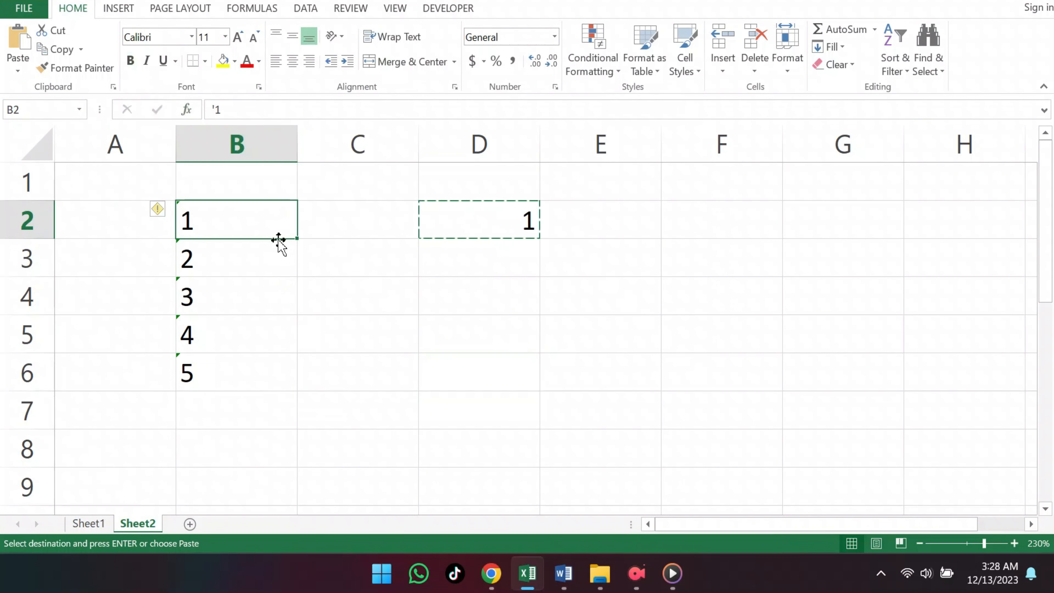
# - Clear the helper value from cell D2
pyautogui.click(436, 307)
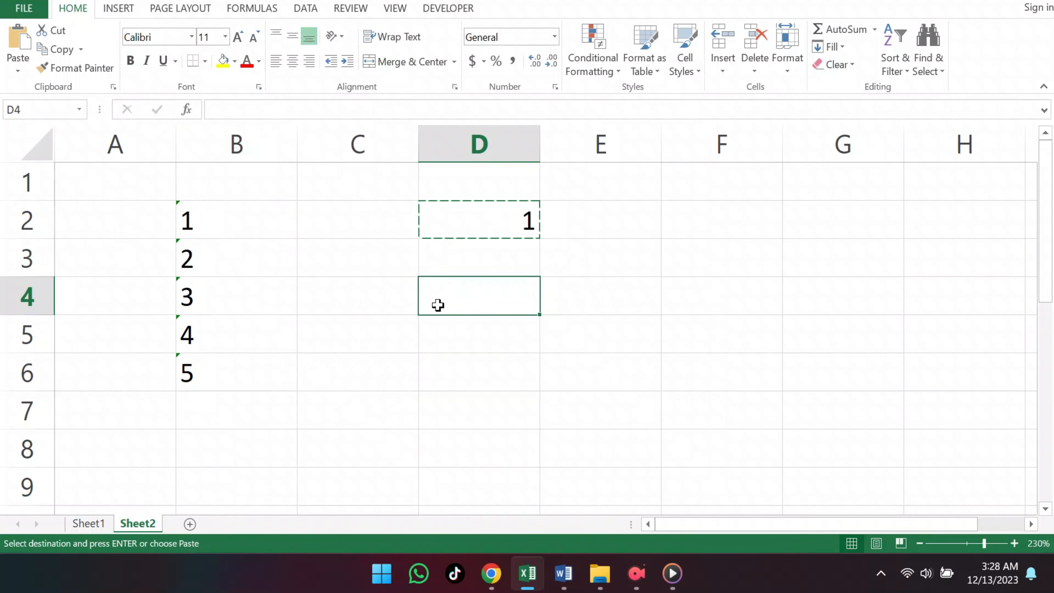
pyautogui.click(450, 218)
pyautogui.press('Delete')
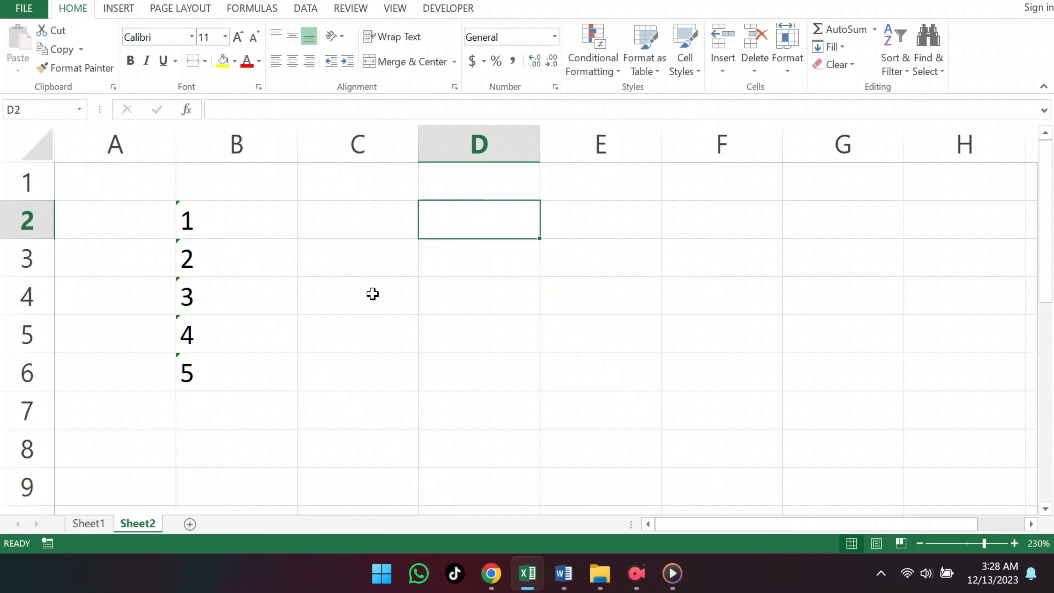
# - Select B2:B6 and convert them to numbers with Text to Columns, finishing the wizard immediately
pyautogui.moveTo(240, 210); pyautogui.dragTo(268, 369)
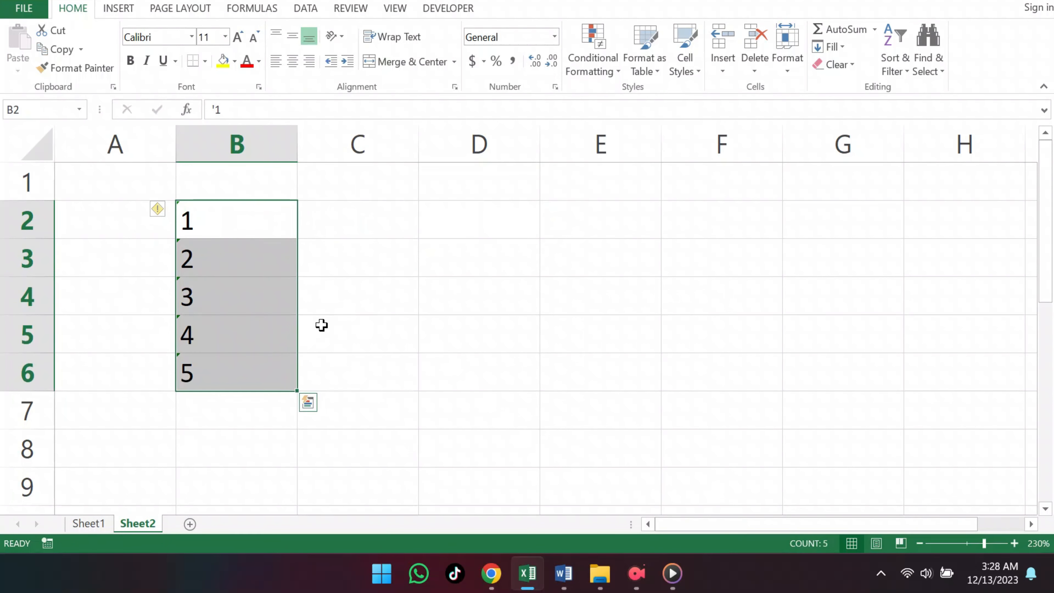
pyautogui.click(311, 11)
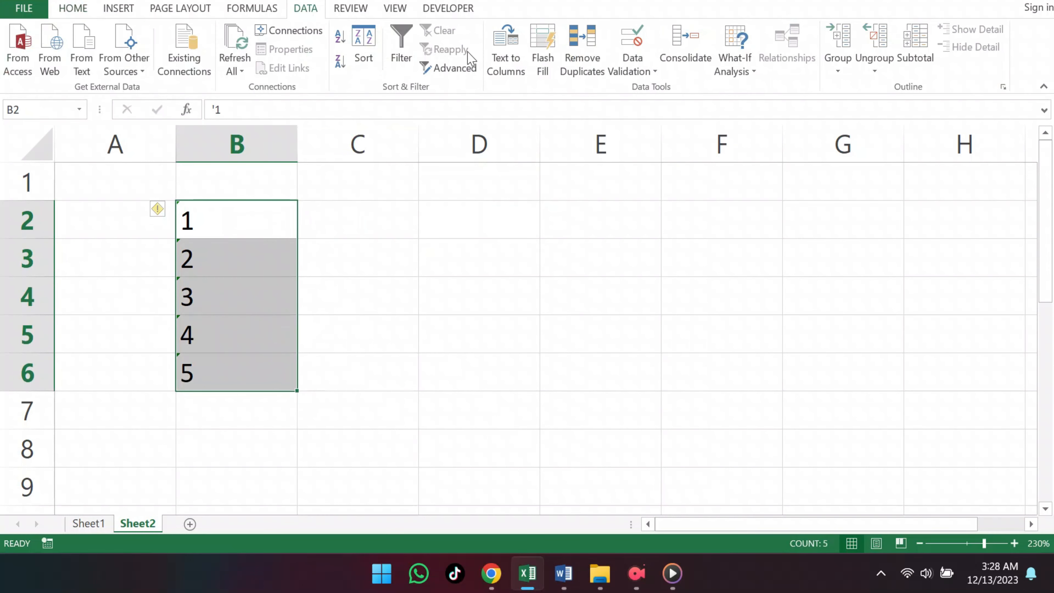
pyautogui.click(507, 63)
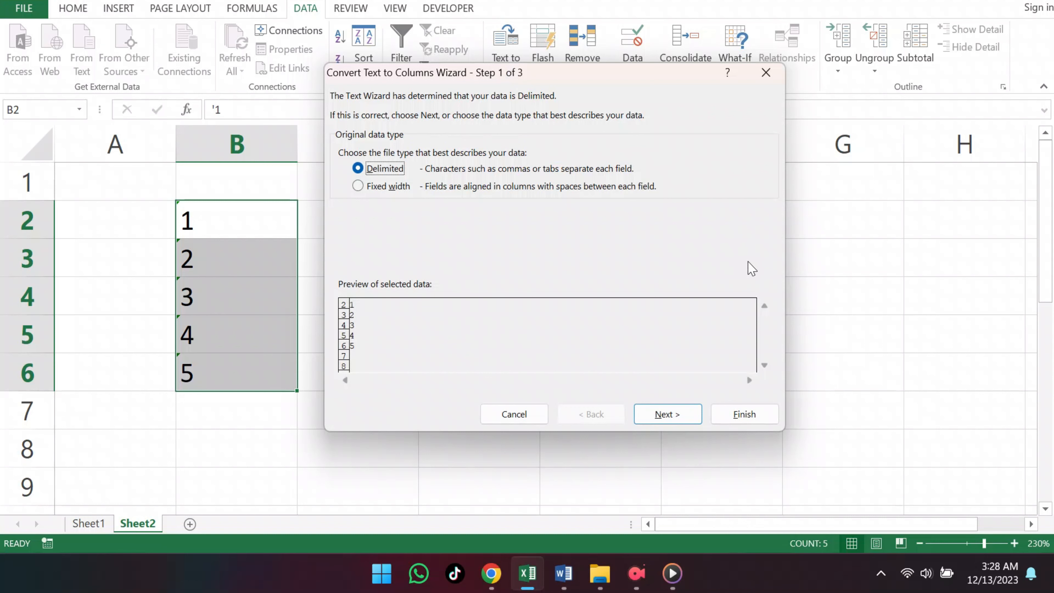
pyautogui.click(744, 415)
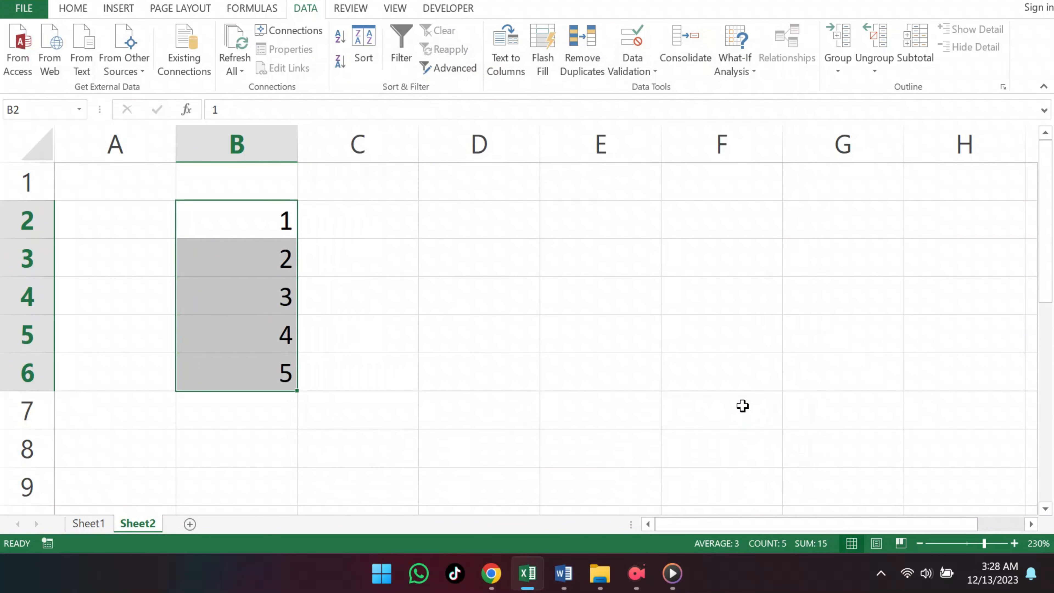
pyautogui.click(742, 404)
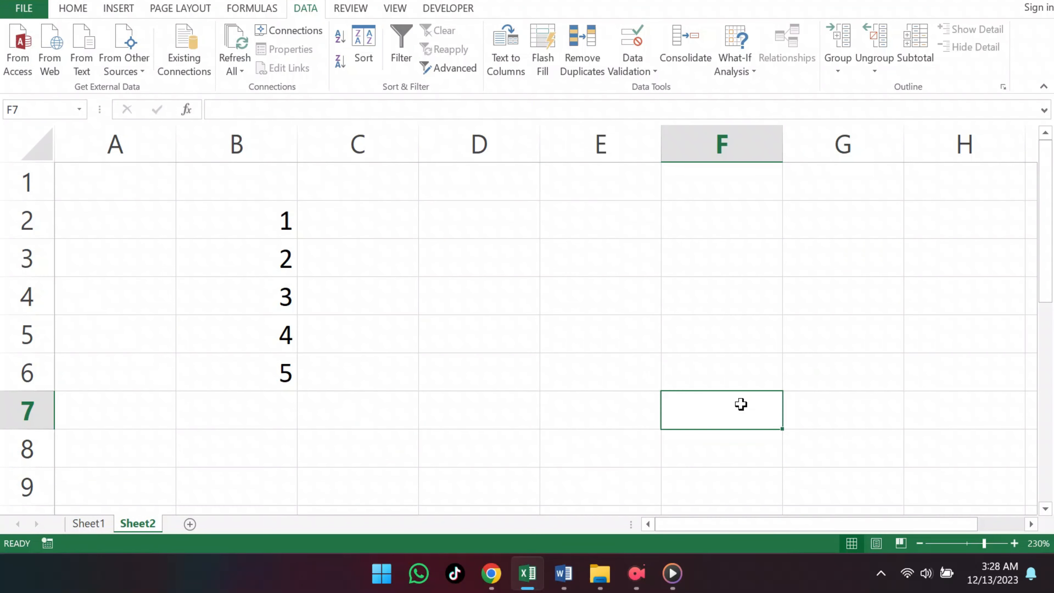